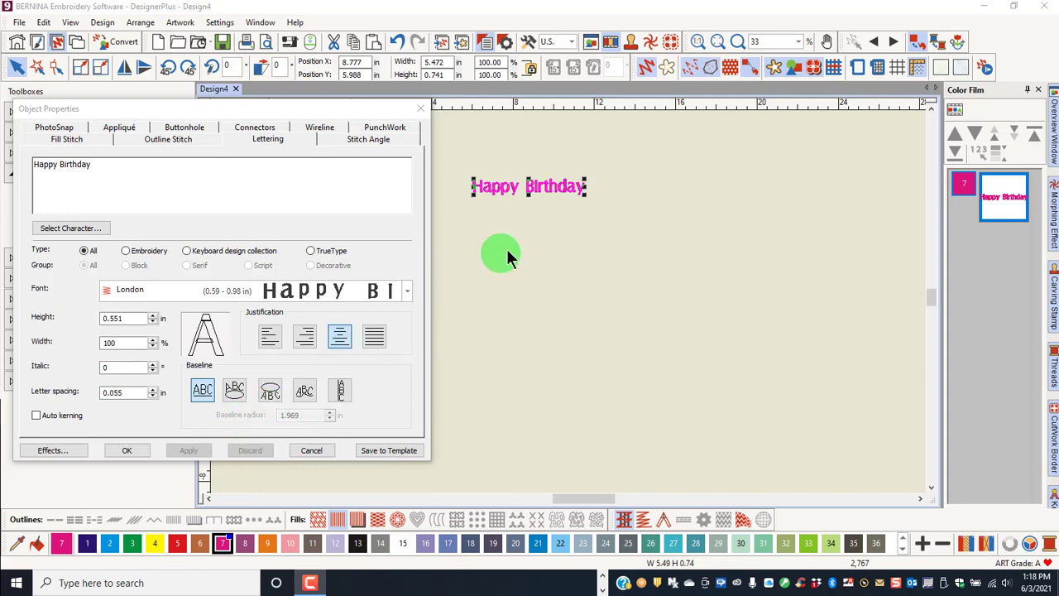
Curve the Happy Birthday lettering clockwise, then switch it to a counter-clockwise circle and deselect it
left_click(231, 391)
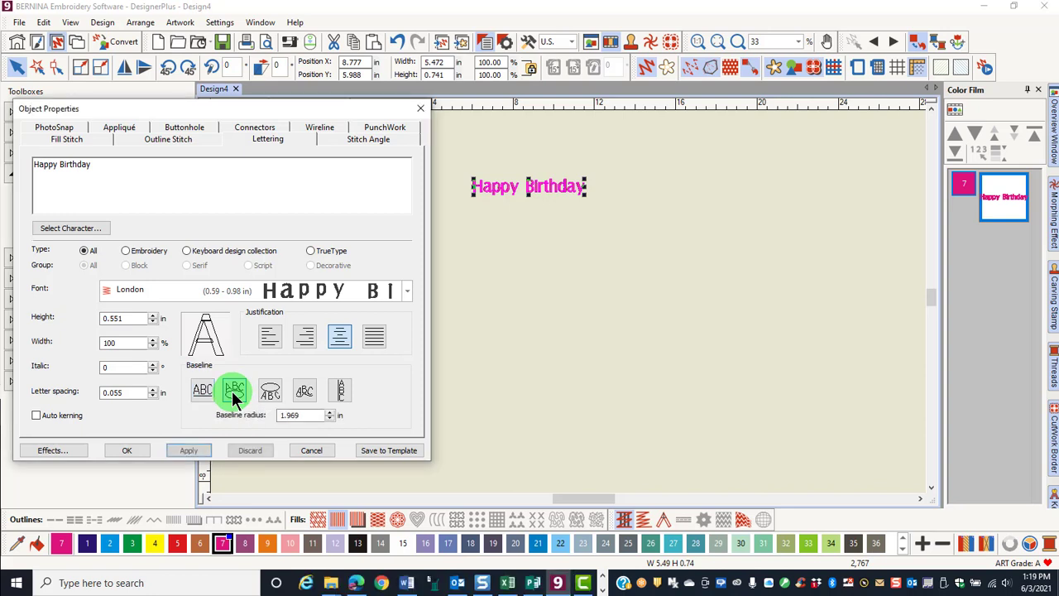
left_click(191, 450)
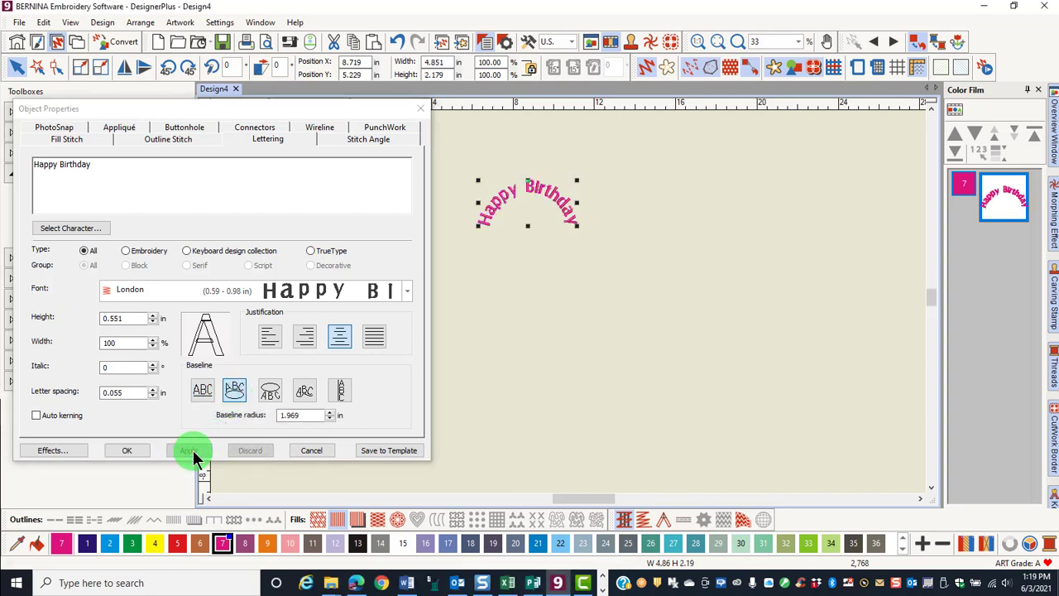
left_click(269, 395)
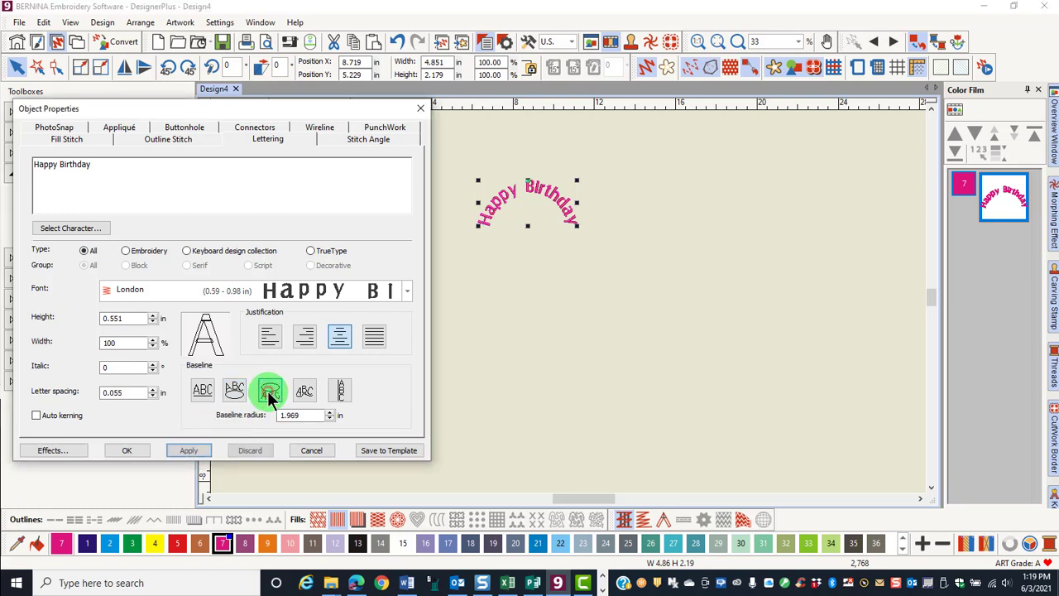
left_click(189, 454)
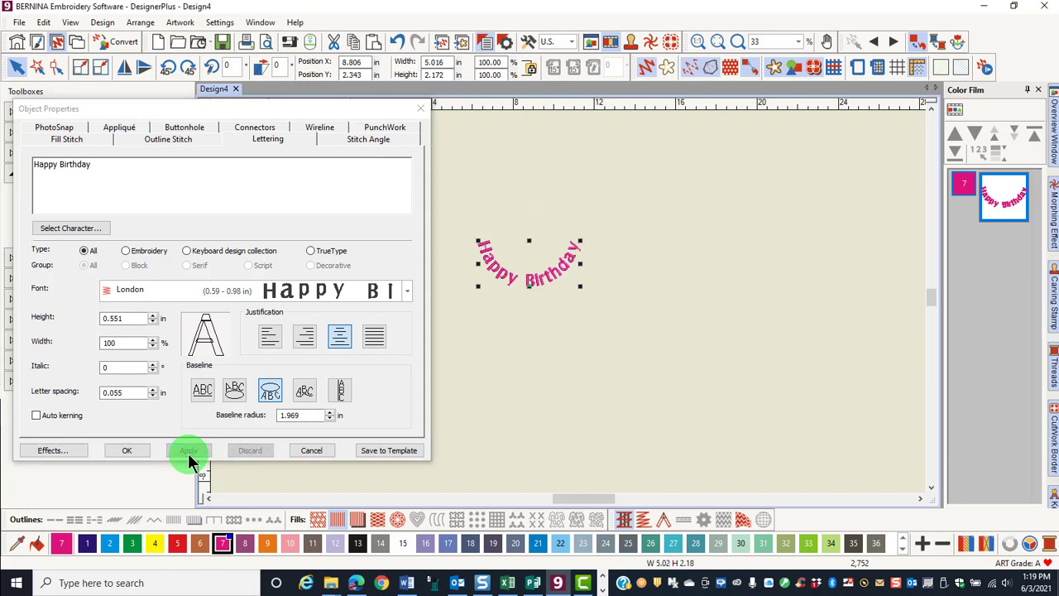
left_click(475, 406)
Place a second Happy Birthday arched over a clockwise circle at the upper right
left_click(126, 177)
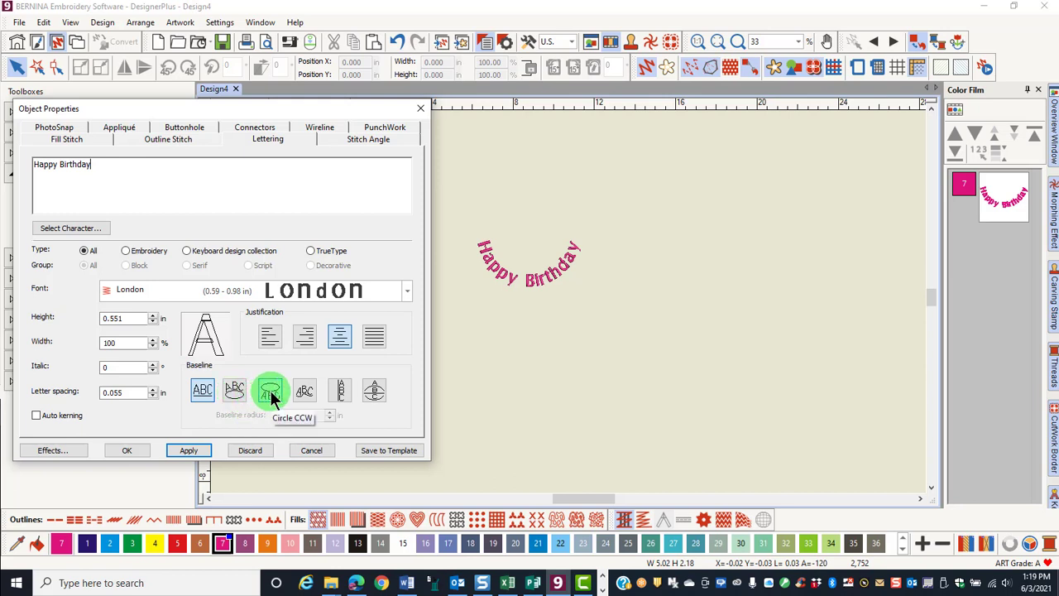
left_click(233, 391)
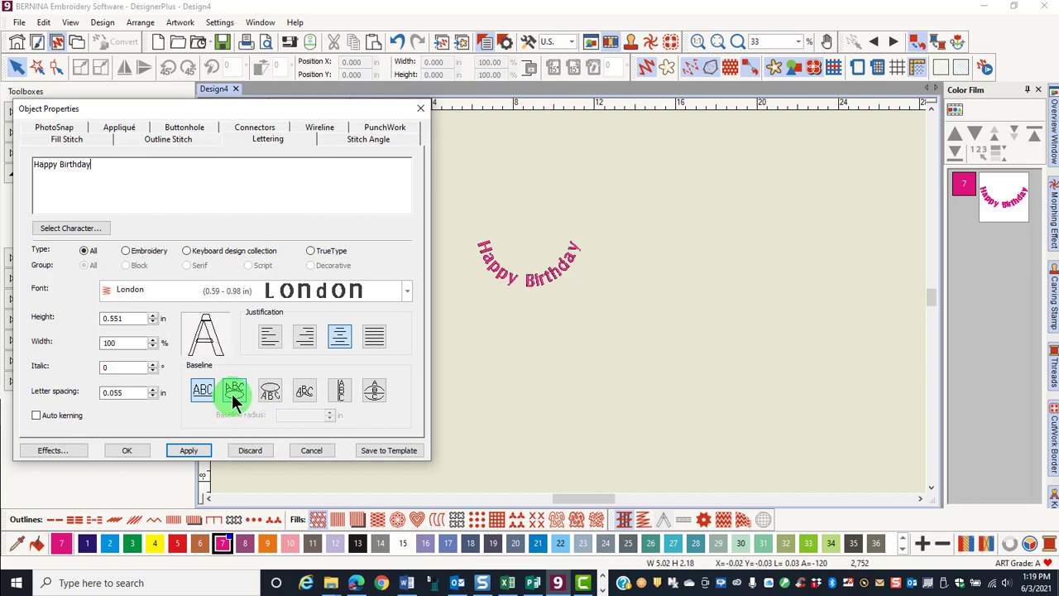
left_click(185, 450)
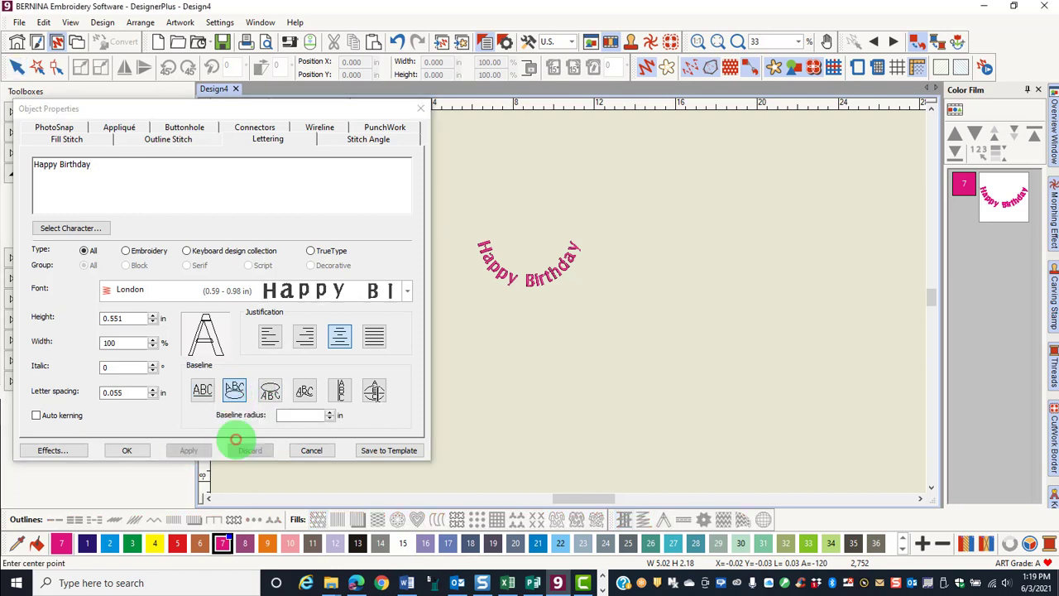
left_click(673, 220)
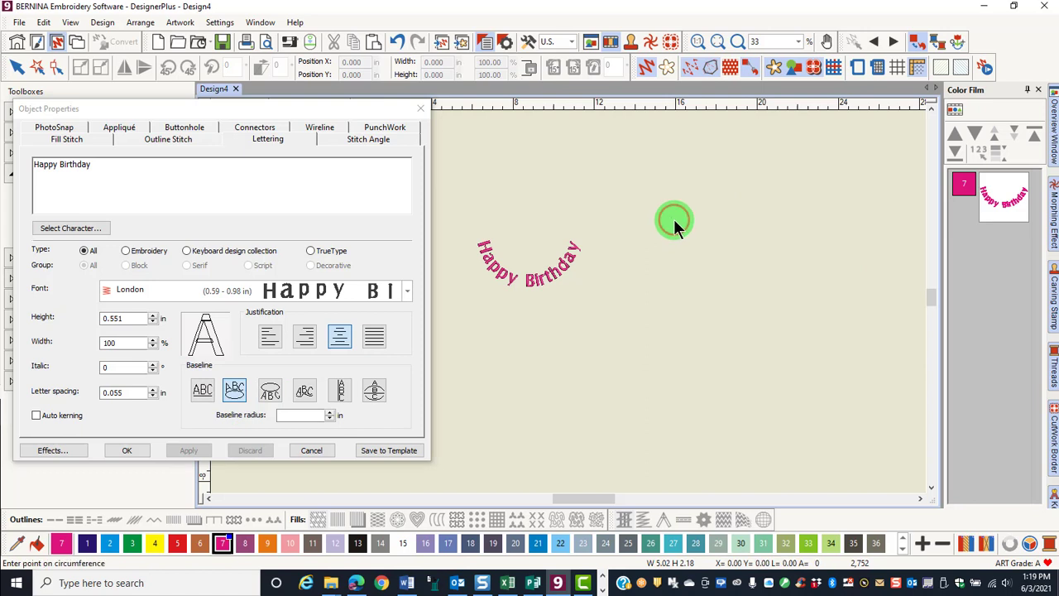
left_click(744, 219)
left_click(747, 217)
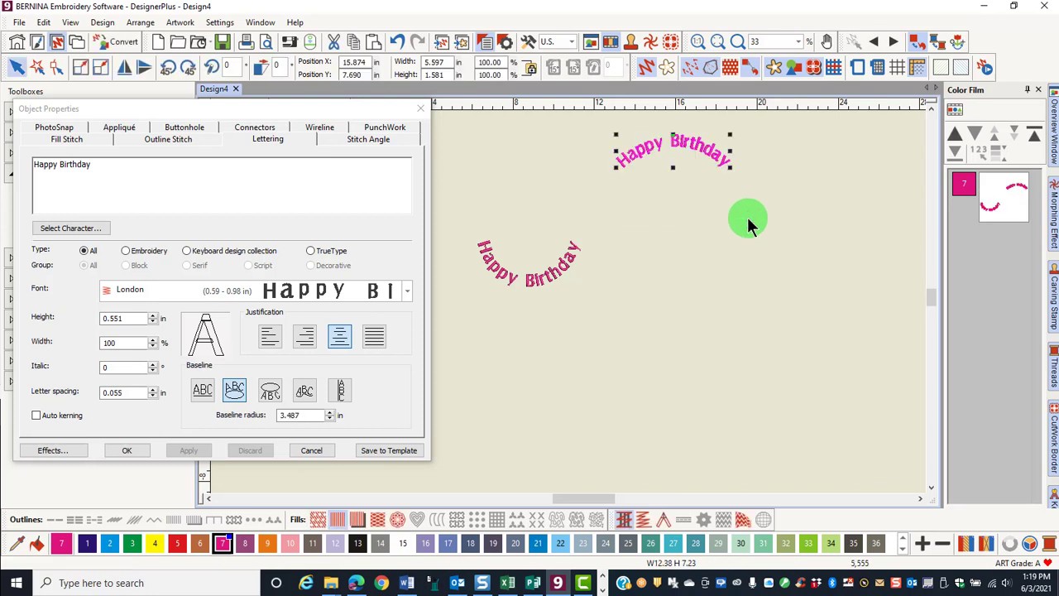
Change the arched lettering's baseline radius to 4.5 in
double_click(298, 416)
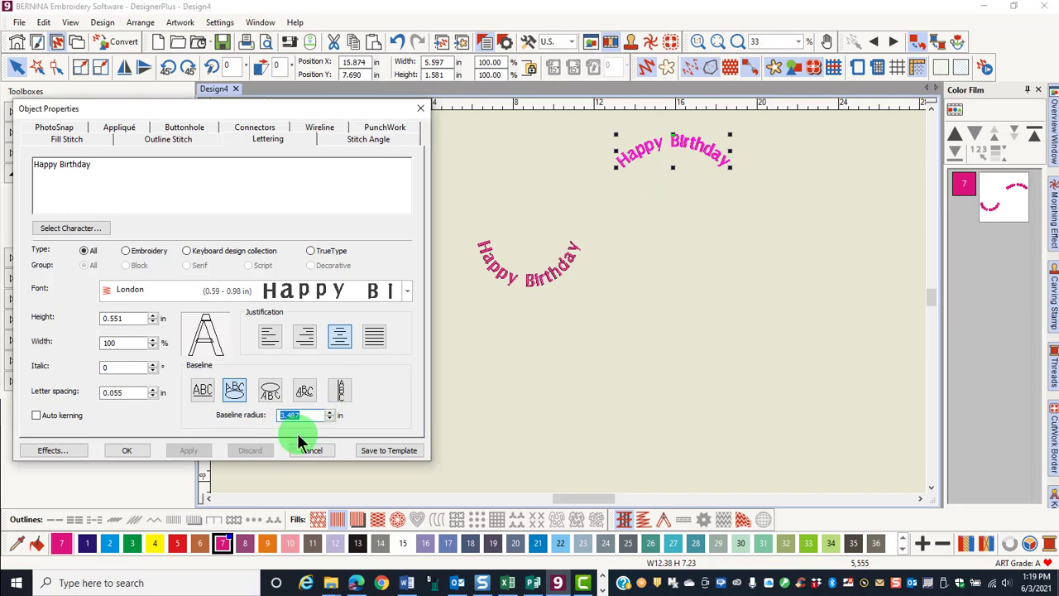
type("4.5")
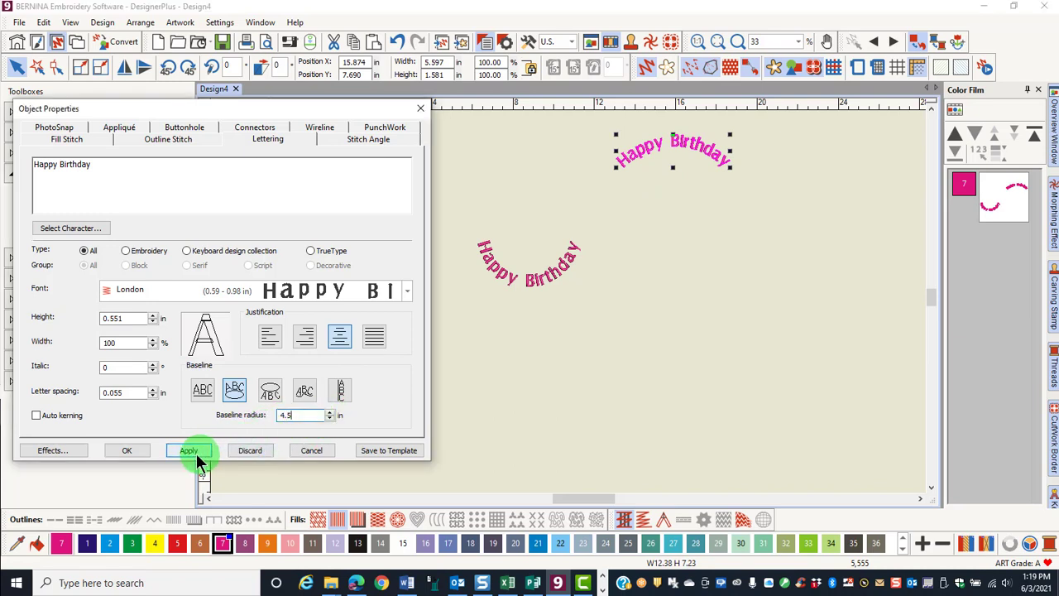
left_click(191, 450)
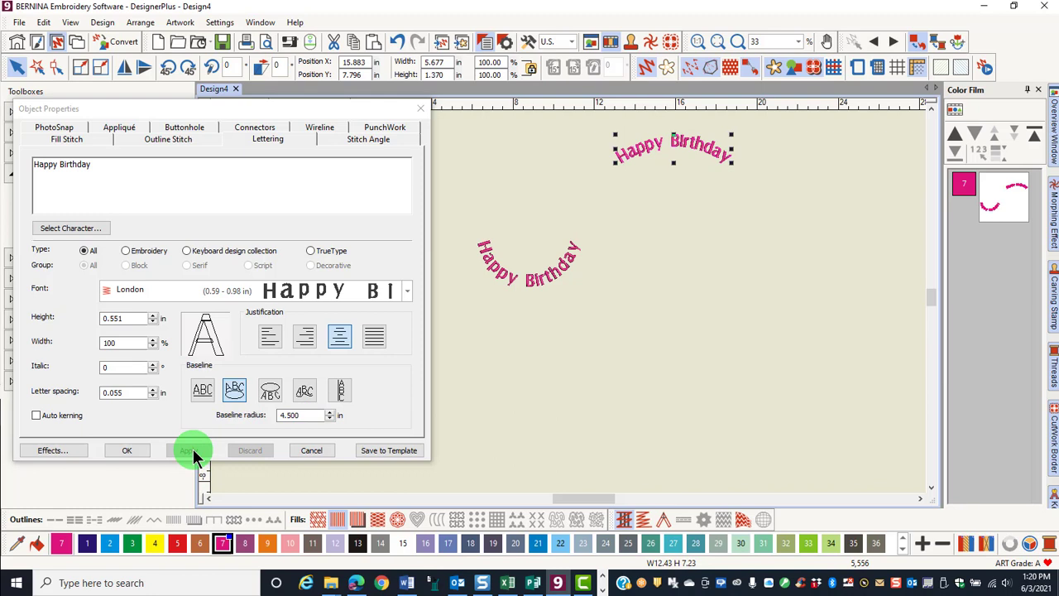
Place a third Happy Birthday on a counter-clockwise baseline stretched into a wide oval
left_click(116, 178)
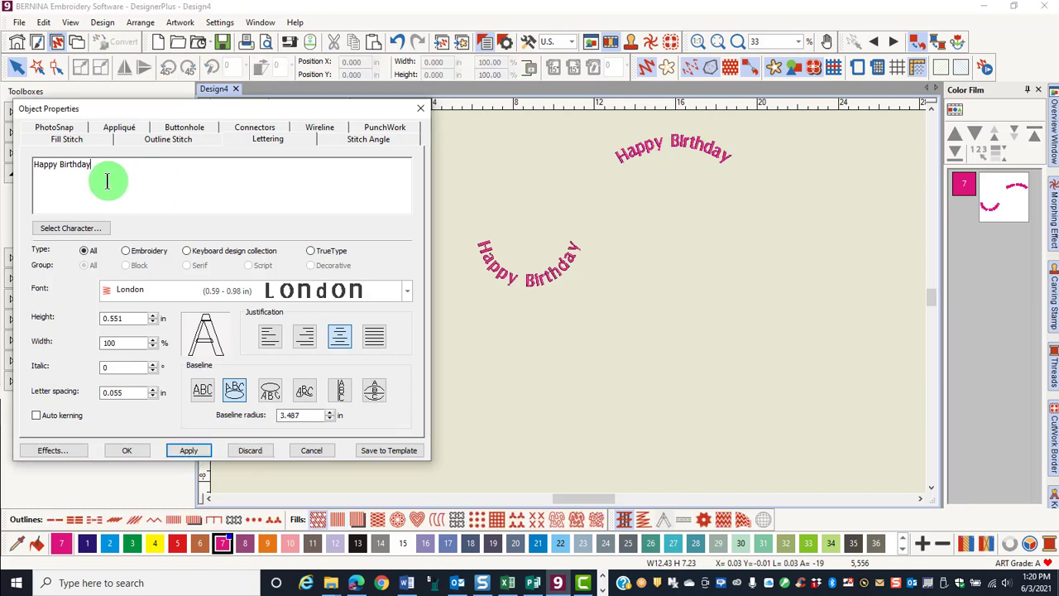
left_click(270, 395)
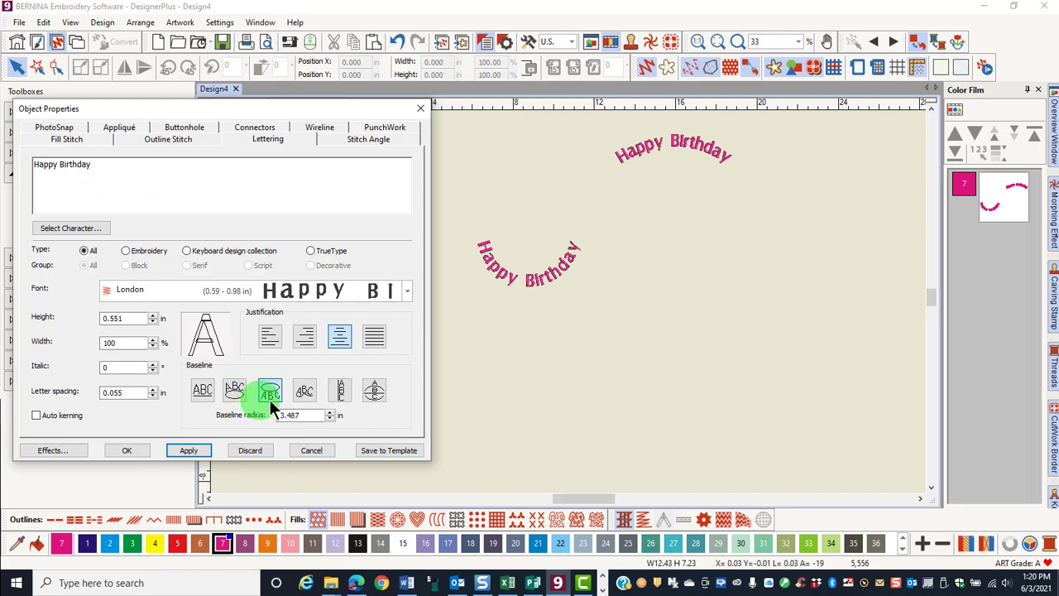
left_click(192, 450)
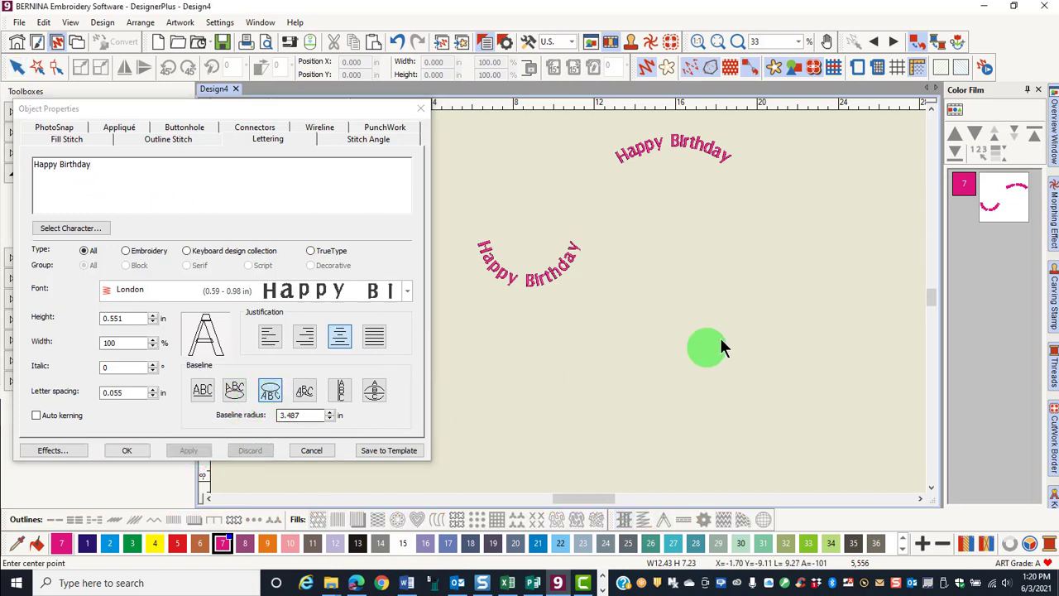
left_click(692, 240)
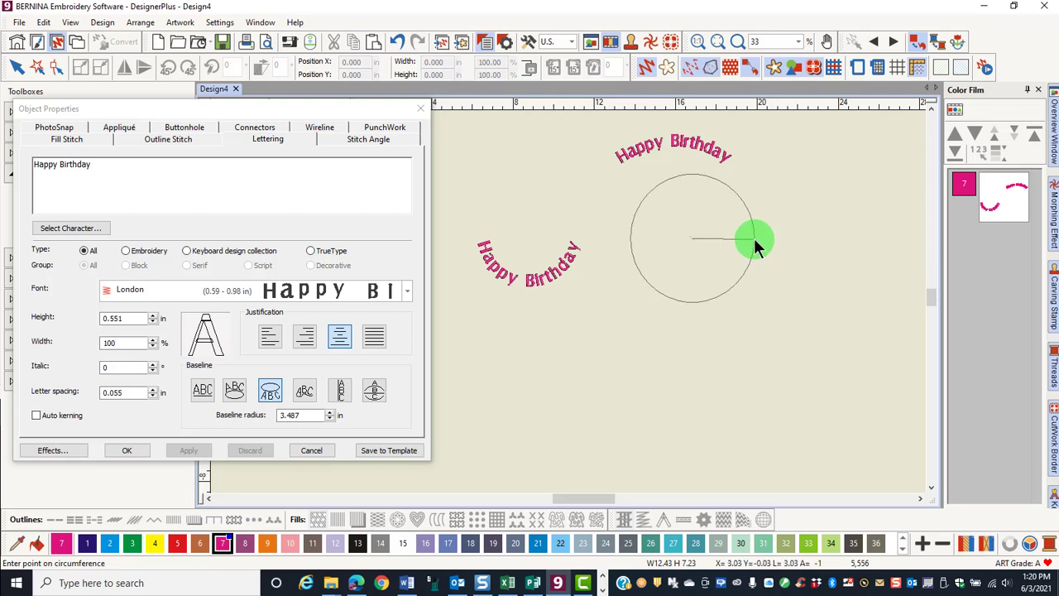
left_click(754, 238)
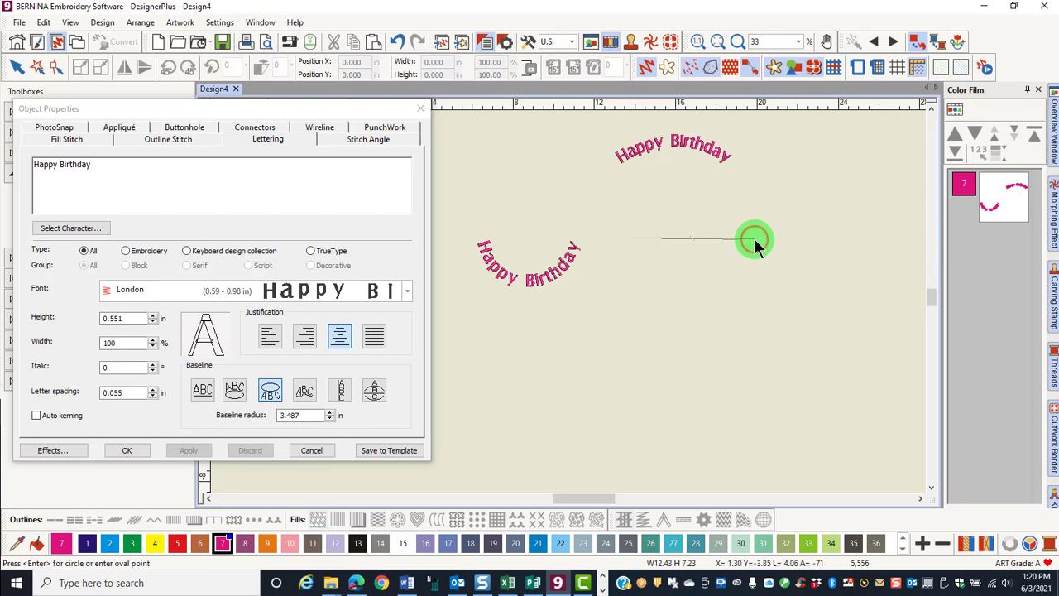
left_click(757, 282)
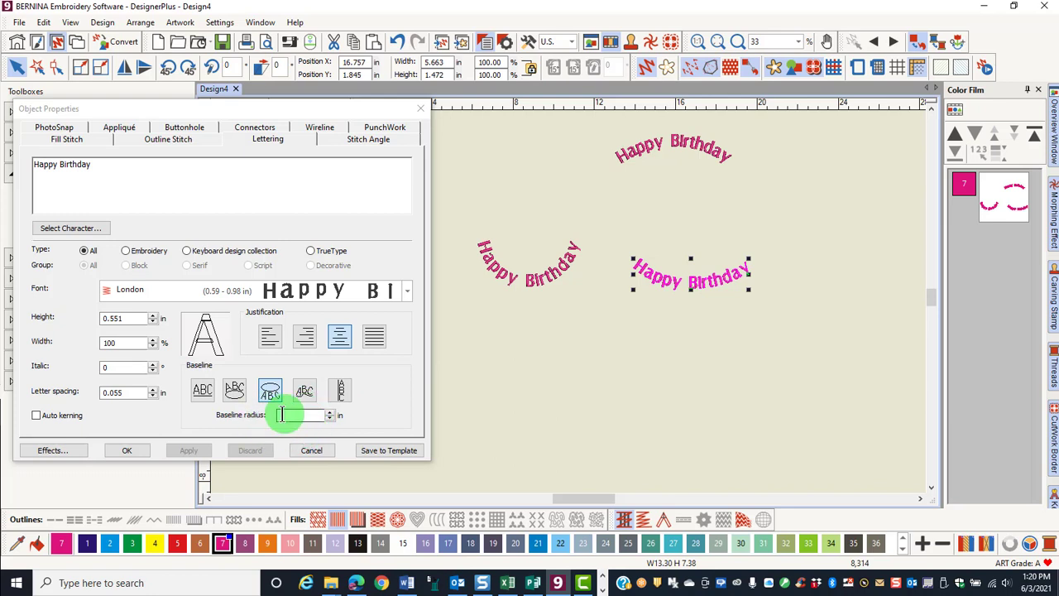
Apply a freely drawn arc baseline to the 'Happy Birthday to You' lettering
left_click(568, 369)
left_click(267, 180)
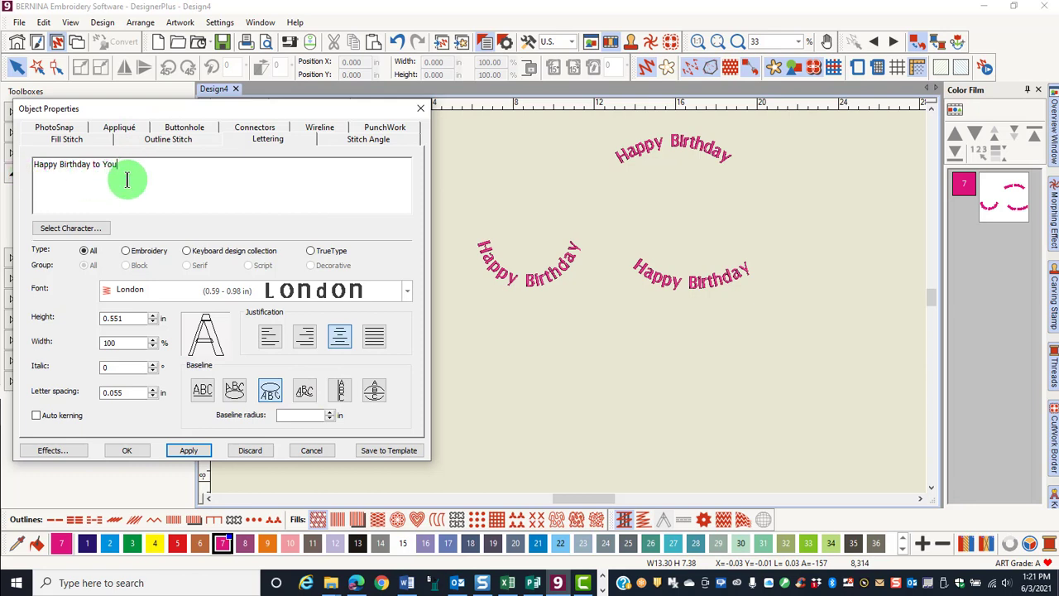
left_click(308, 398)
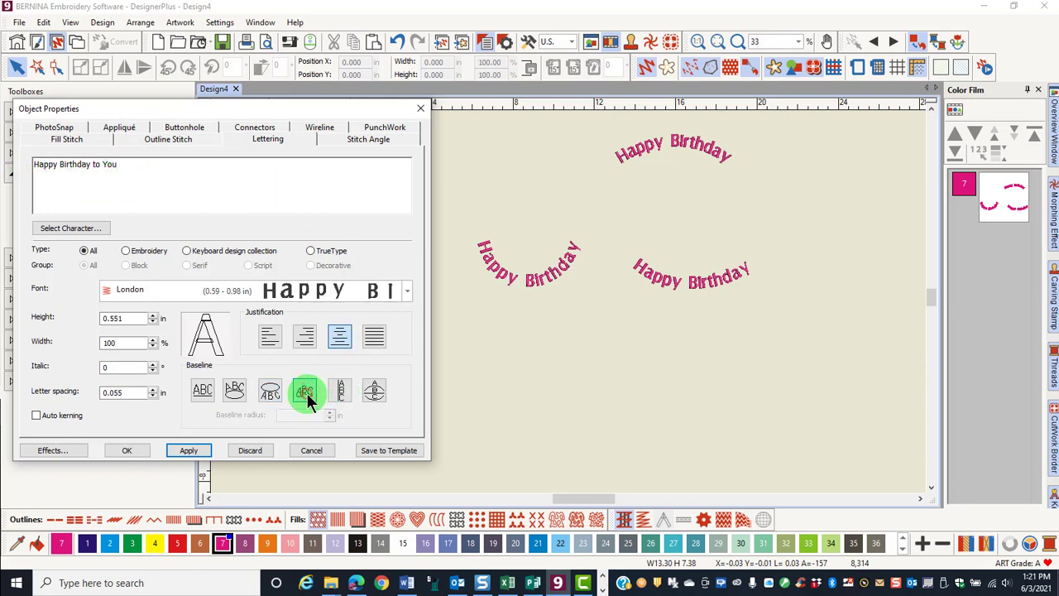
left_click(190, 453)
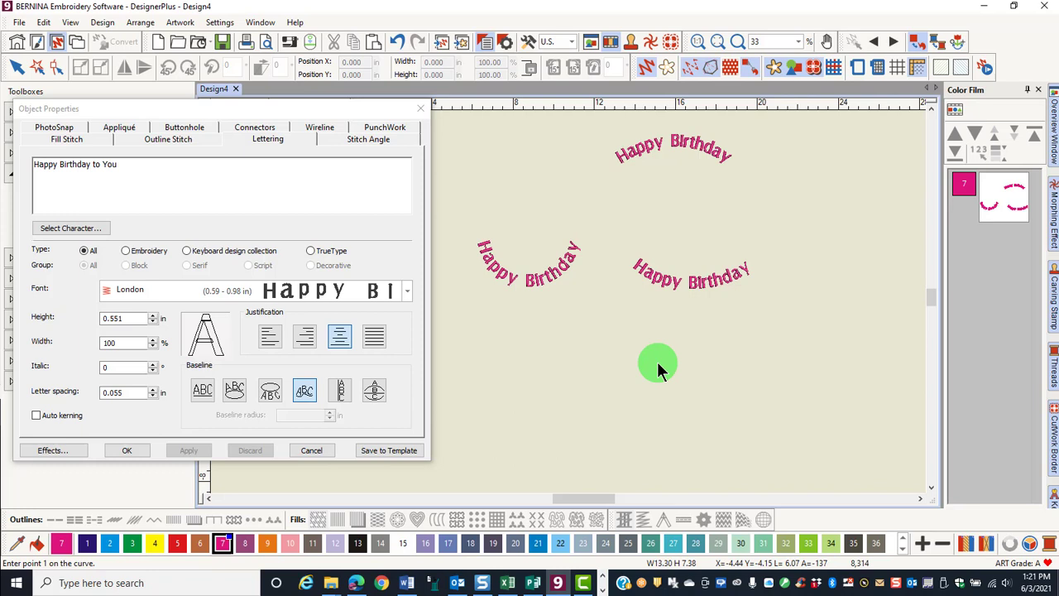
Draw a five-point wavy baseline and finish it so 'Happy Birthday to You' follows it
left_click(513, 380)
left_click(580, 375)
left_click(668, 405)
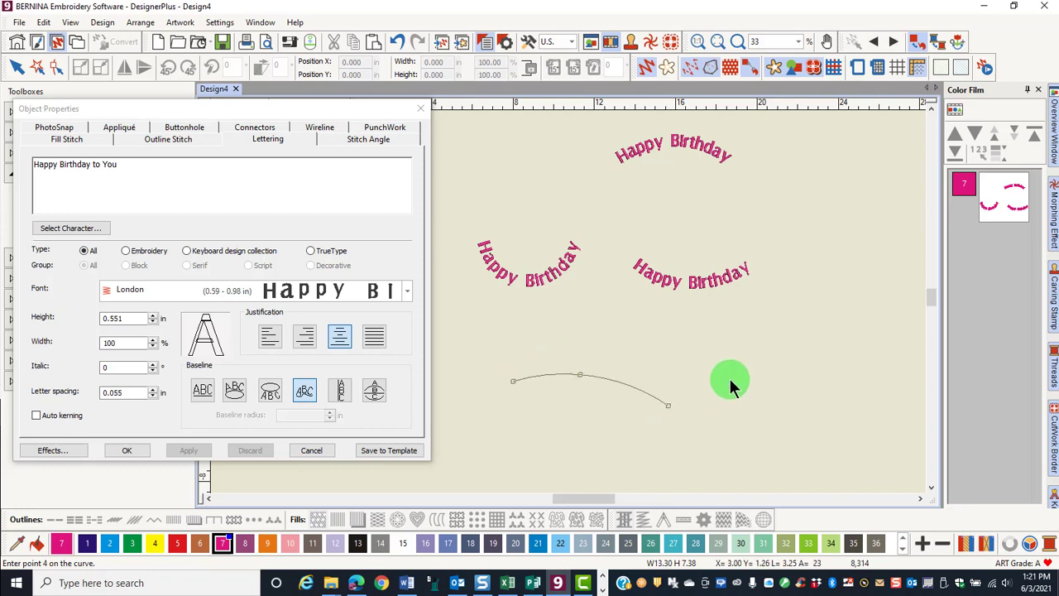
left_click(729, 381)
left_click(800, 369)
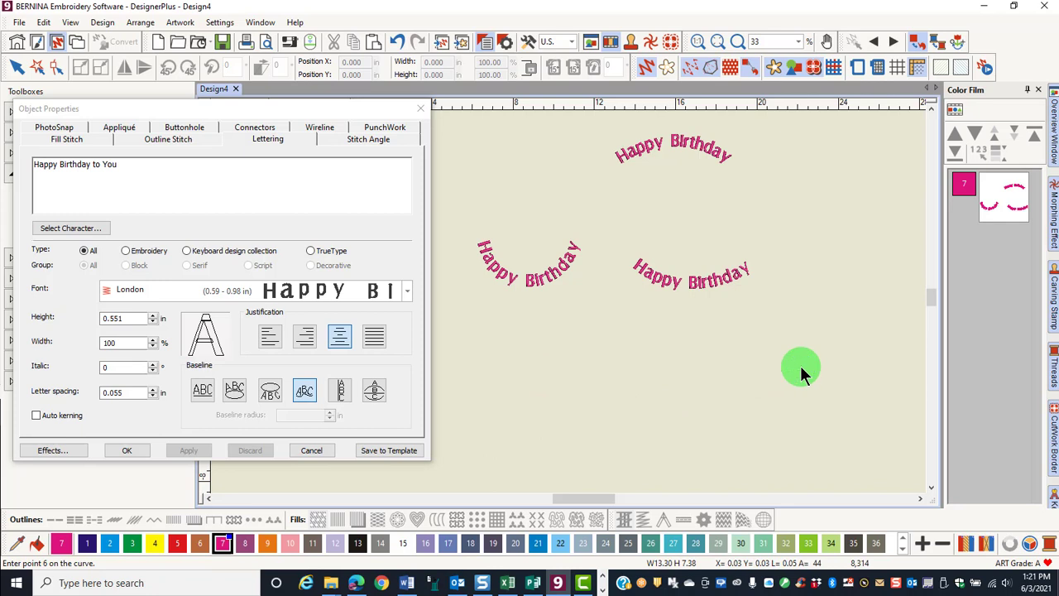
key("Return")
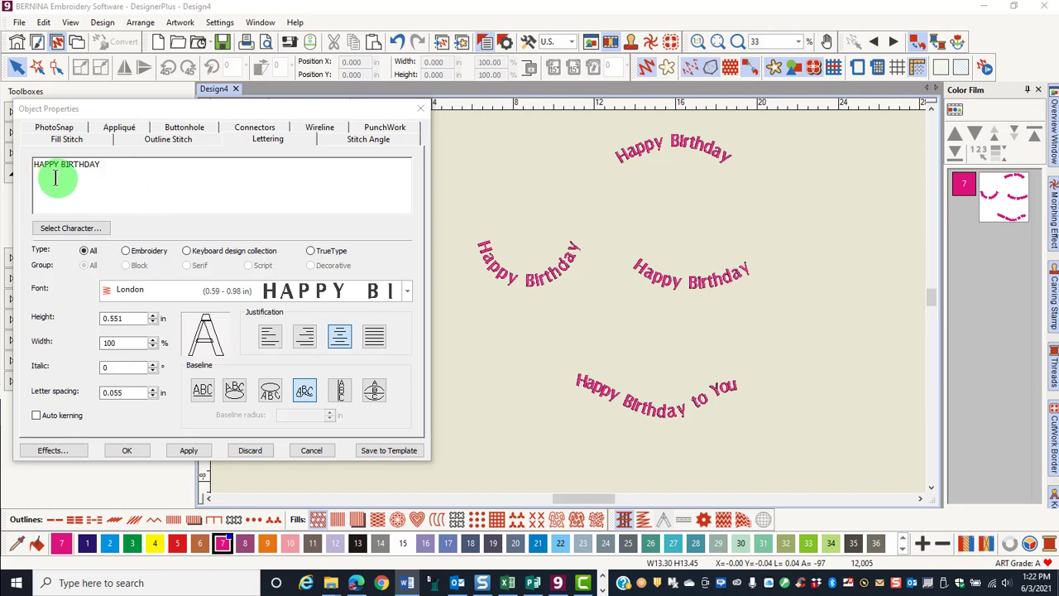
Place HAPPY BIRTHDAY on a vertical baseline at the canvas's right edge
left_click(343, 395)
left_click(180, 450)
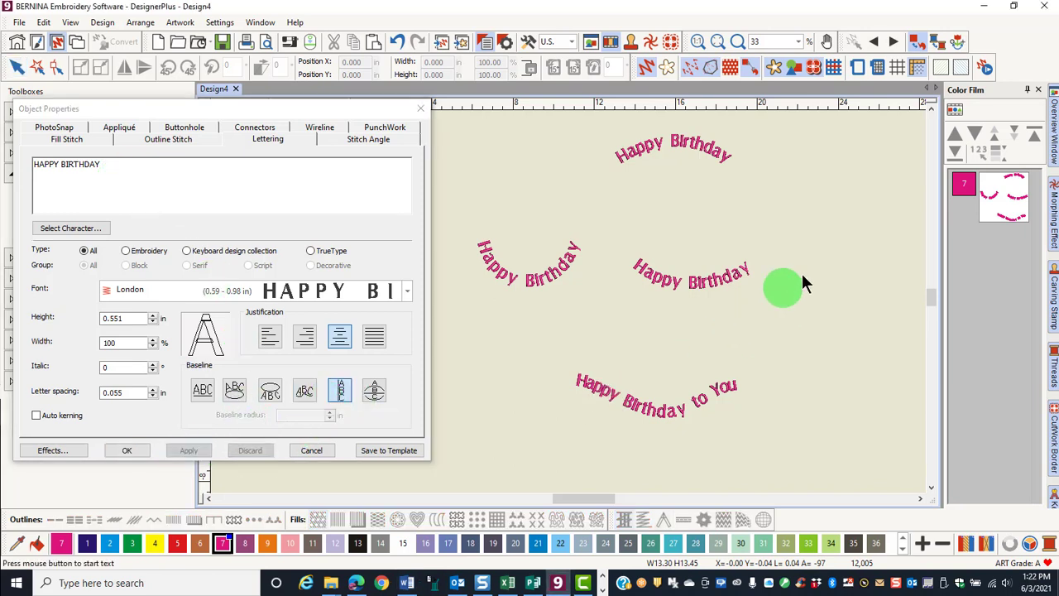
left_click(817, 220)
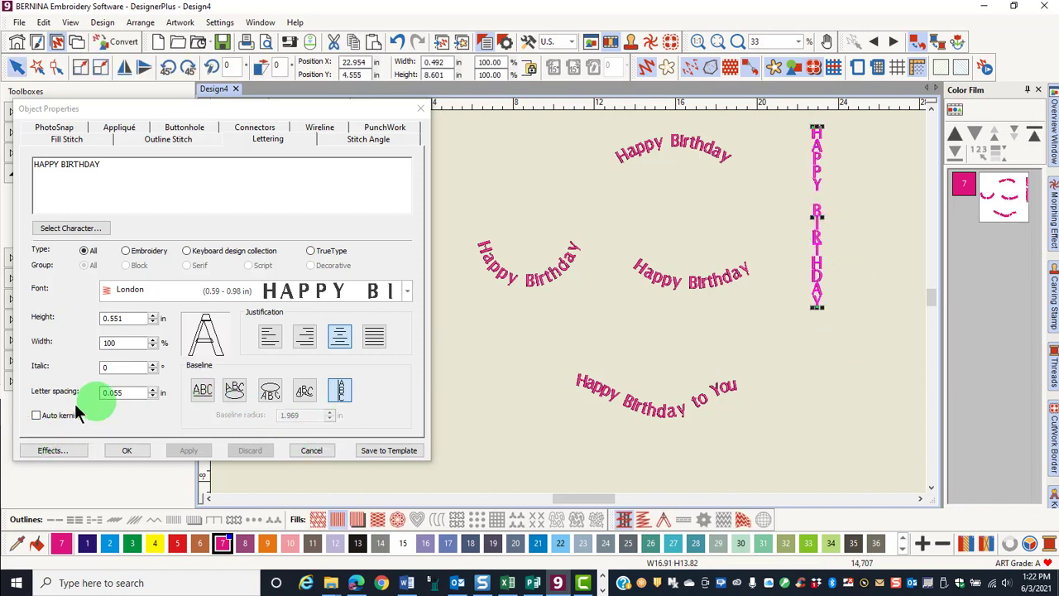
Widen the vertical lettering's letter spacing to 0.130 in and deselect it
left_click(153, 389)
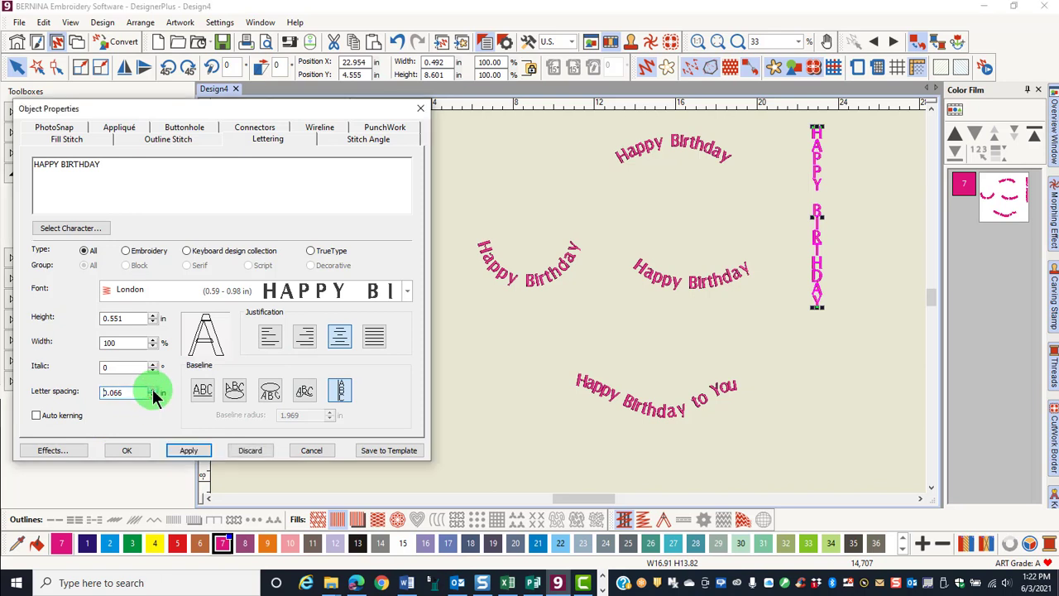
left_click(152, 389)
left_click(152, 389)
left_click(152, 389)
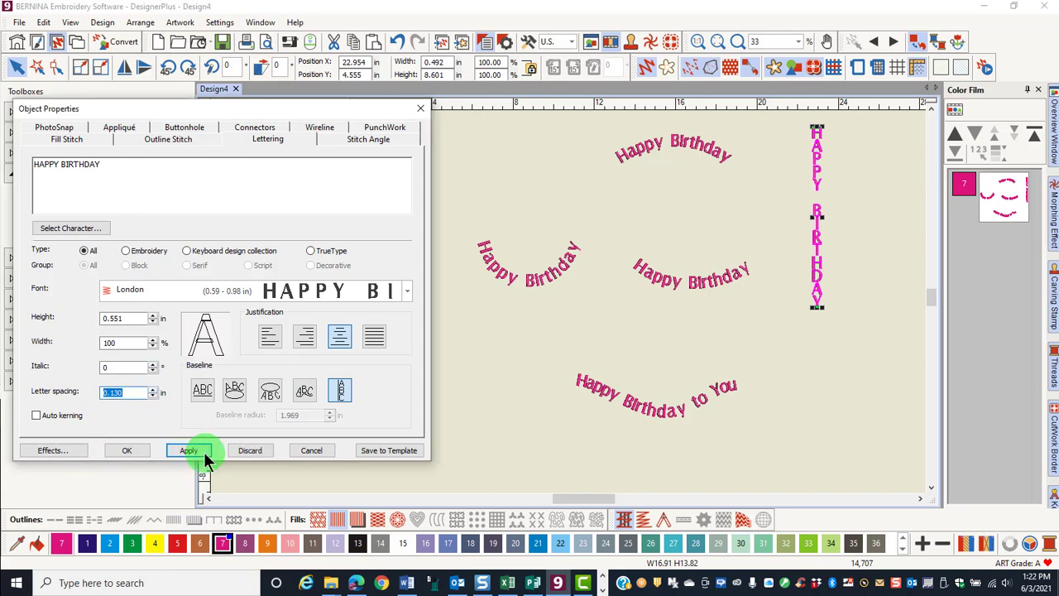
left_click(204, 455)
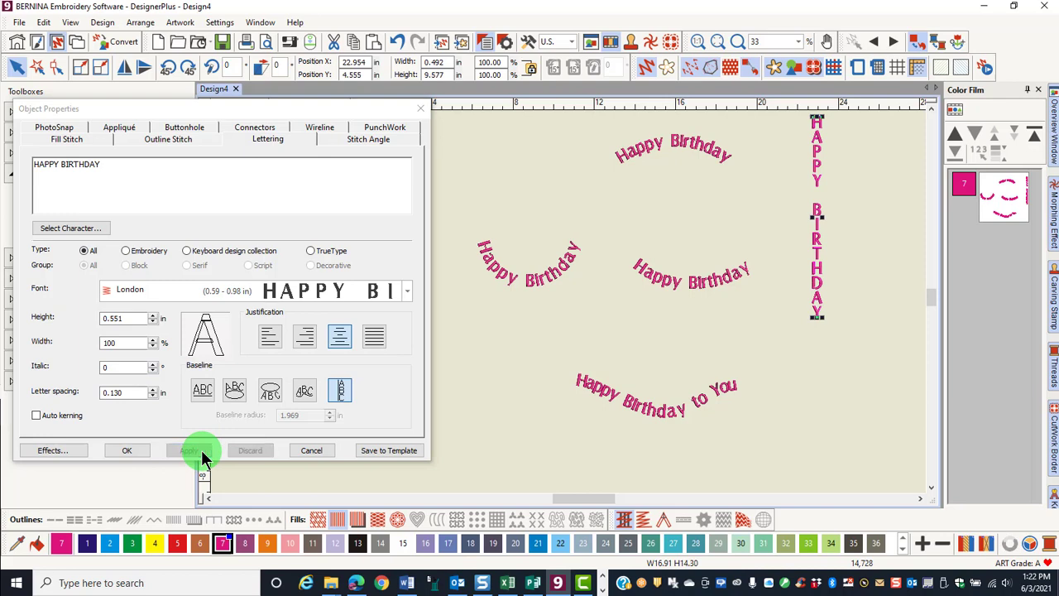
left_click(870, 377)
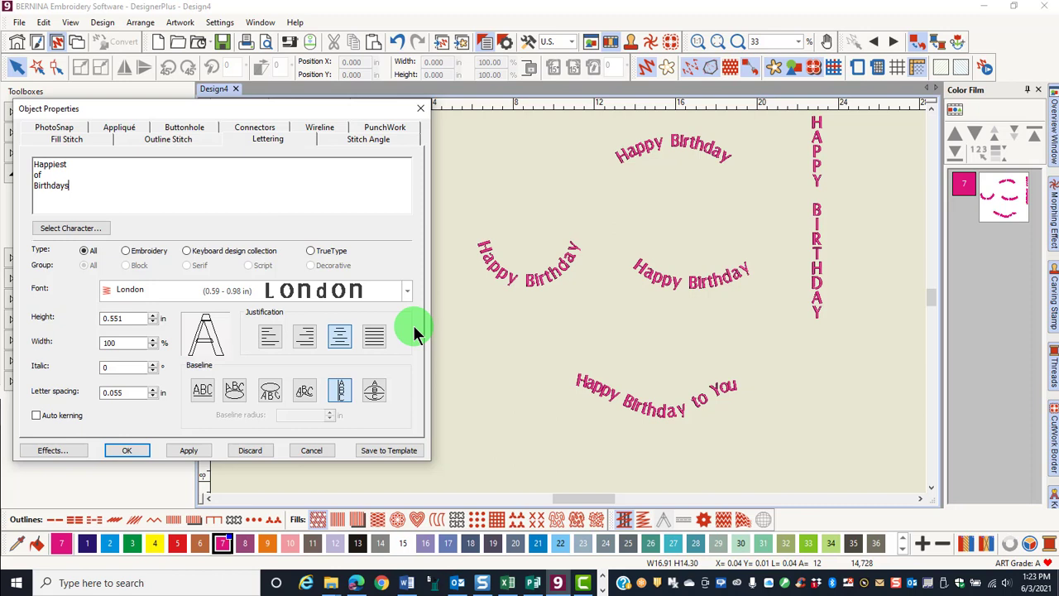
Lay 'Happiest of Birthdays' on an oval baseline defined by centre, horizontal radius and height points
left_click_drag(61, 177, 47, 170)
left_click(64, 189)
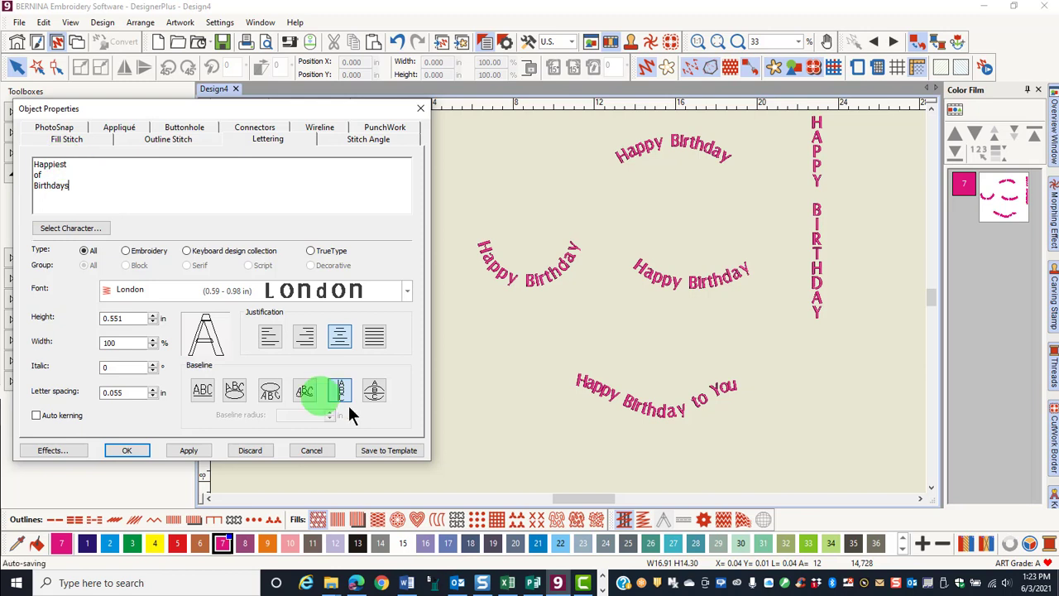
left_click(374, 390)
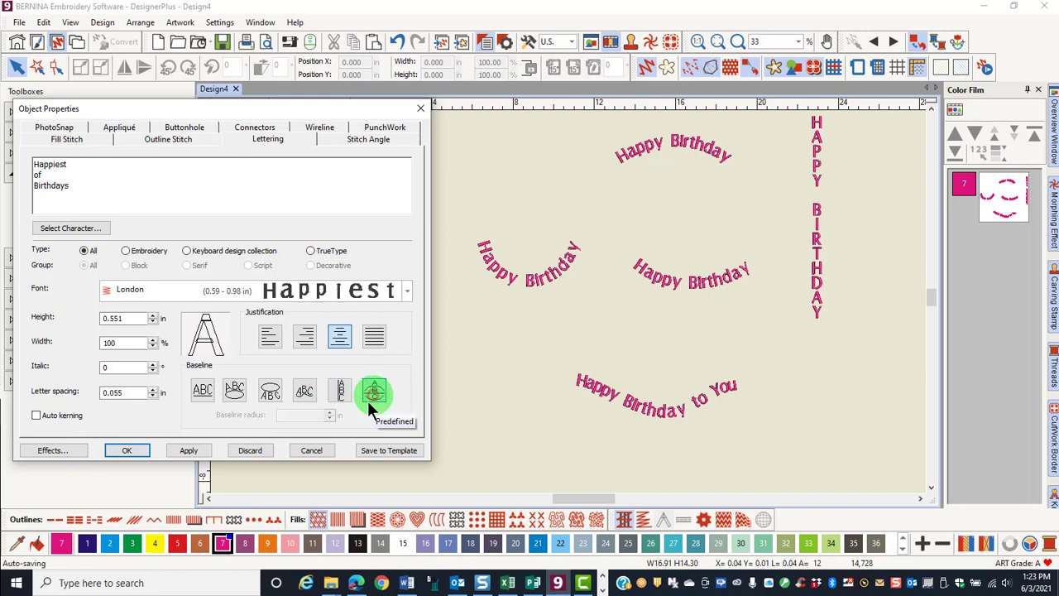
left_click(189, 449)
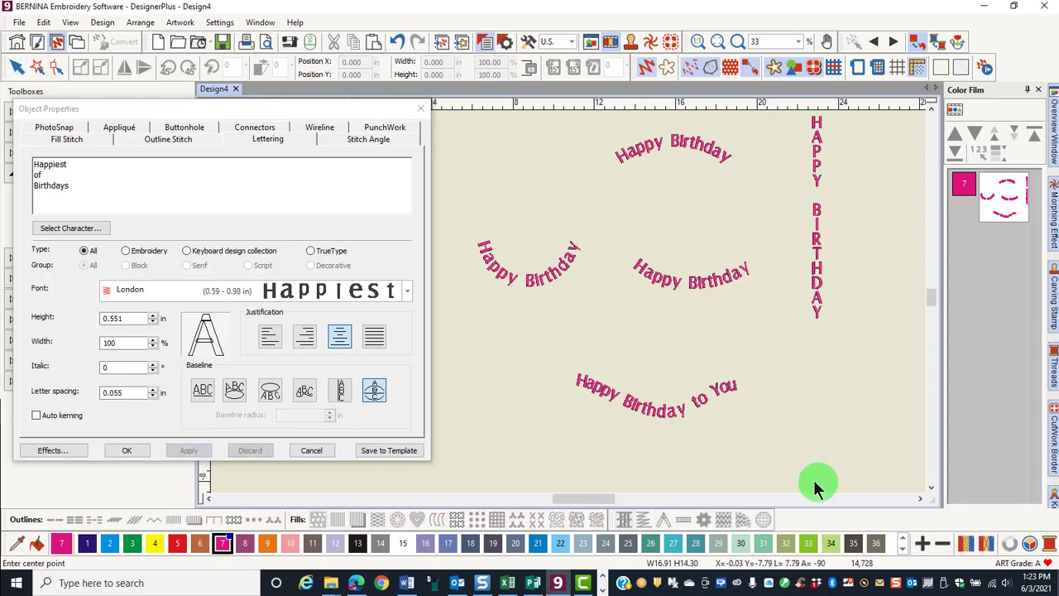
left_click_drag(599, 500, 622, 508)
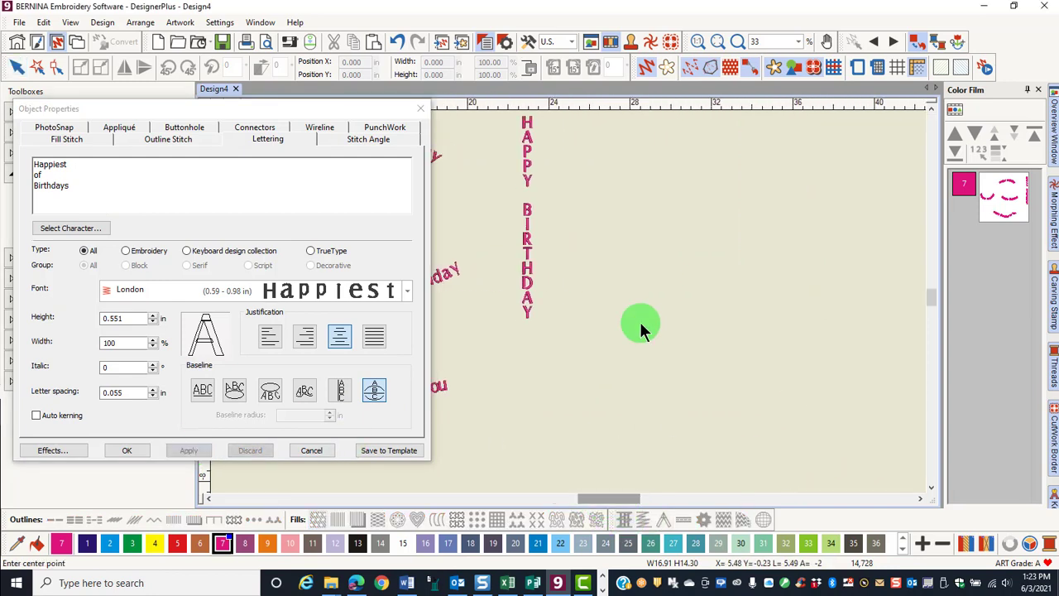
left_click(639, 321)
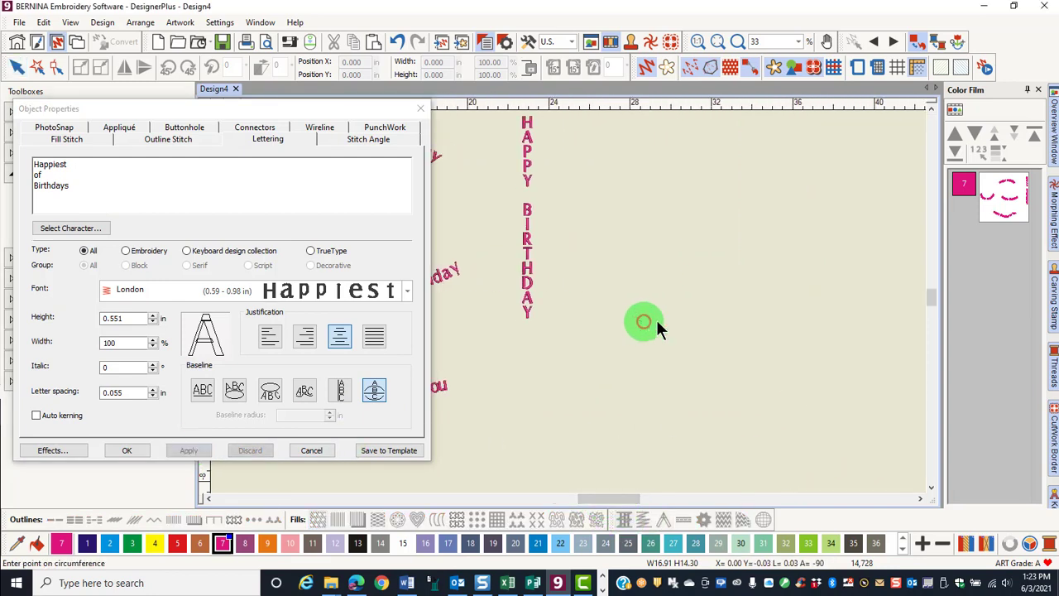
left_click(710, 320)
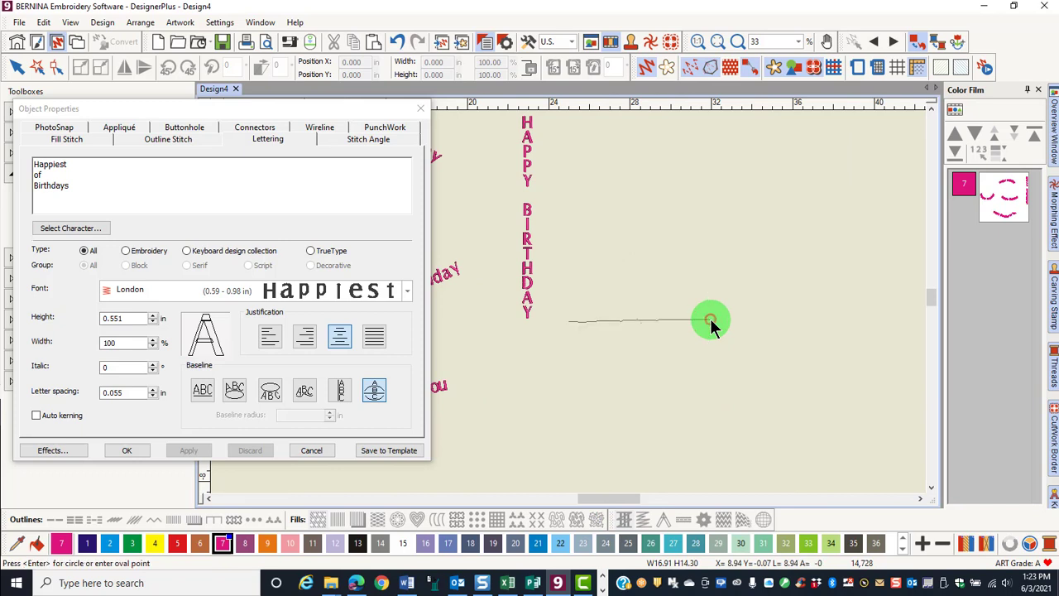
left_click(725, 379)
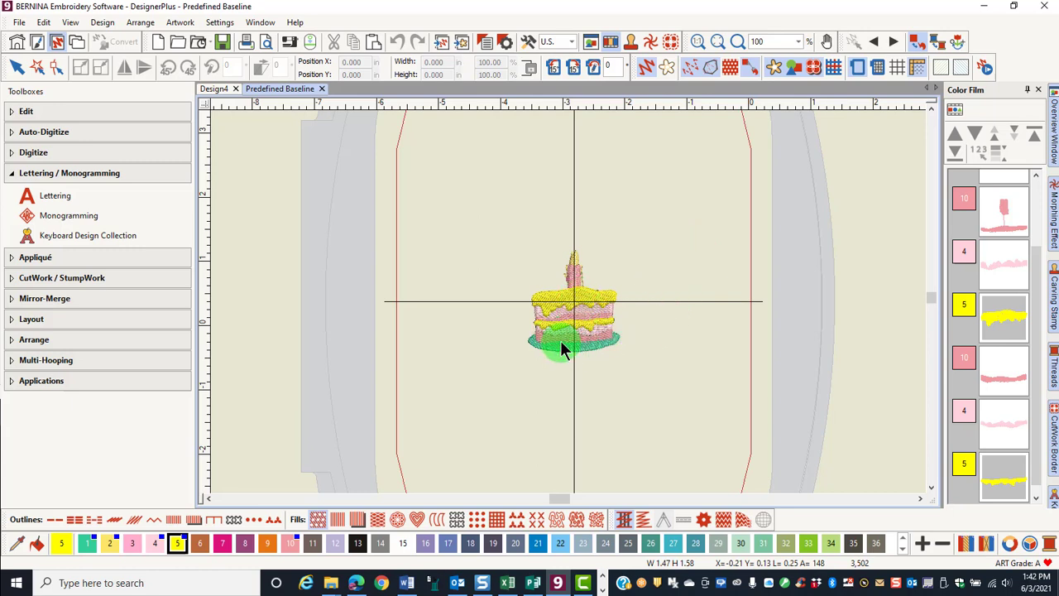
Open the cake design's lettering properties for Happy and Birthday in the Anniversary font
left_click(55, 195)
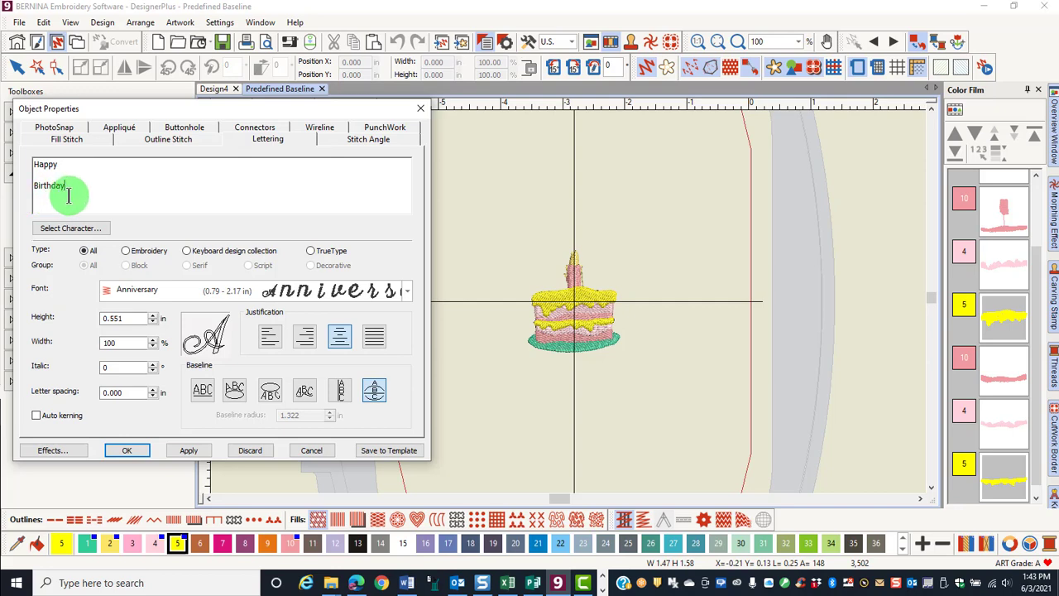
Arc script Happy above and Birthday below the cake on a tall oval circle baseline
left_click(355, 387)
left_click(135, 455)
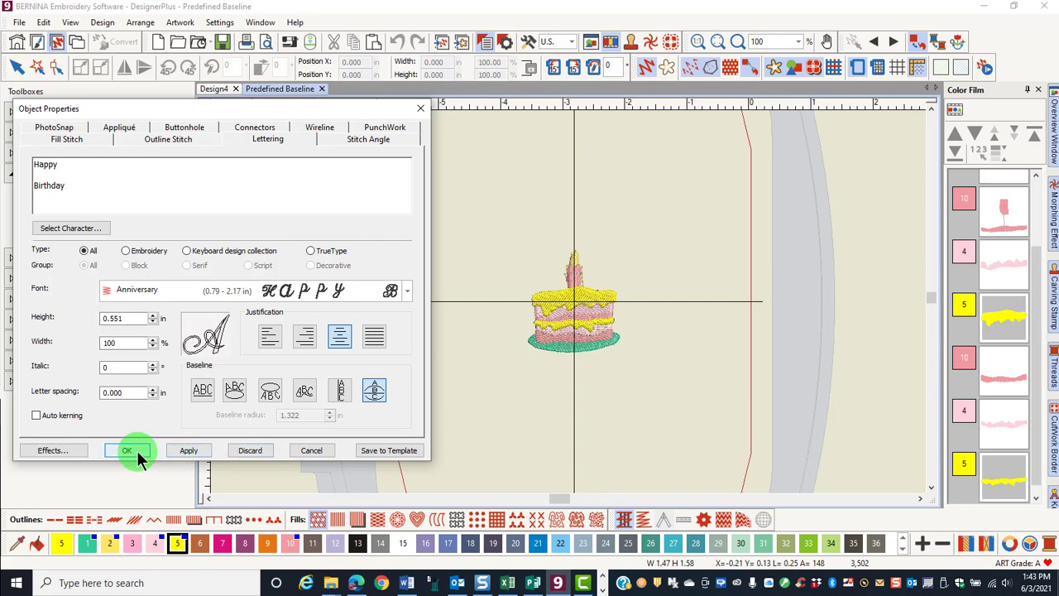
left_click(135, 455)
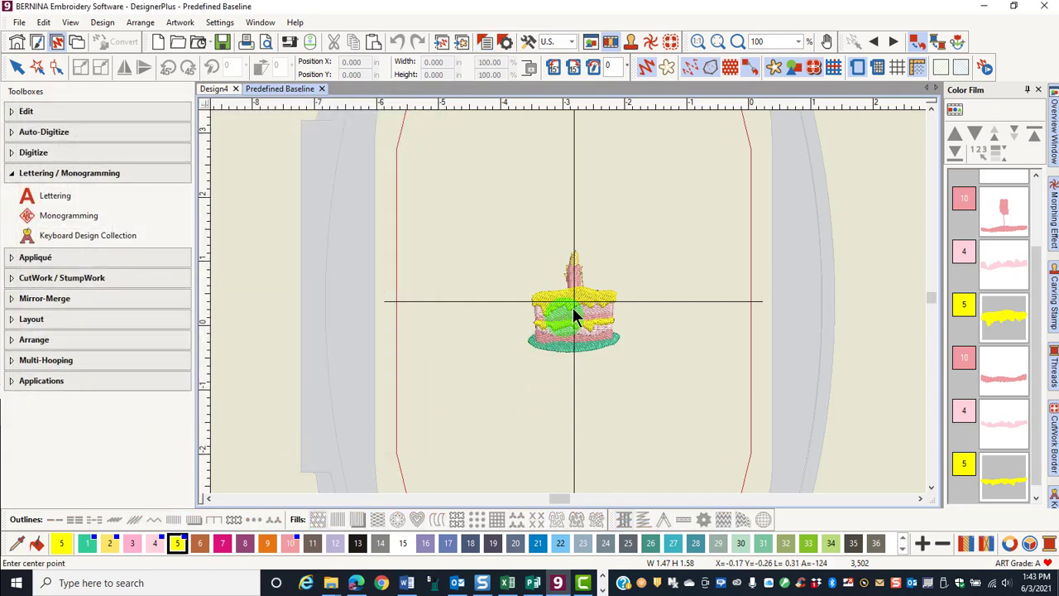
left_click_drag(573, 301, 675, 306)
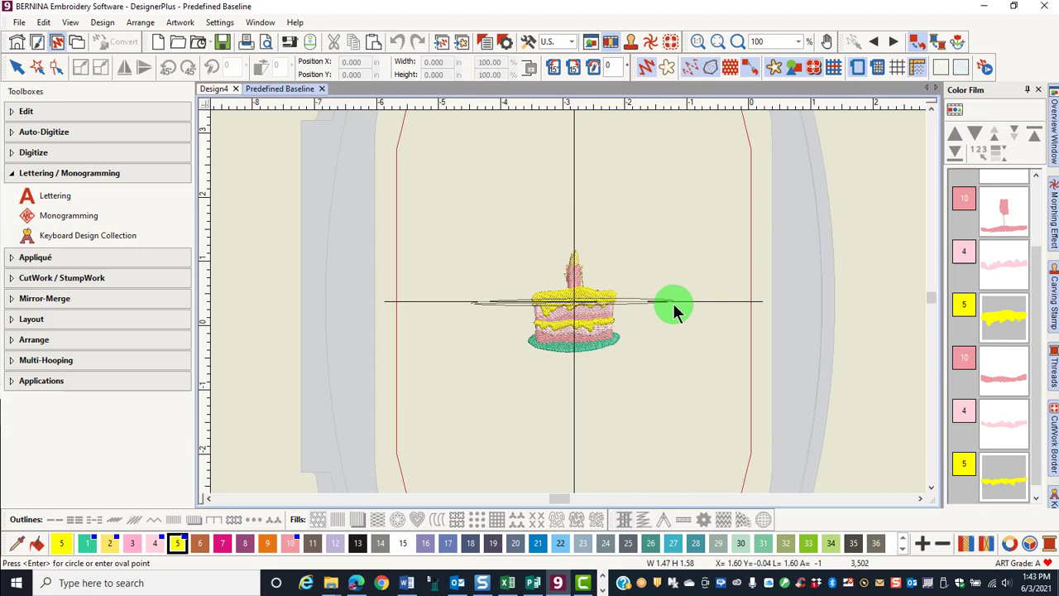
left_click_drag(672, 303, 691, 389)
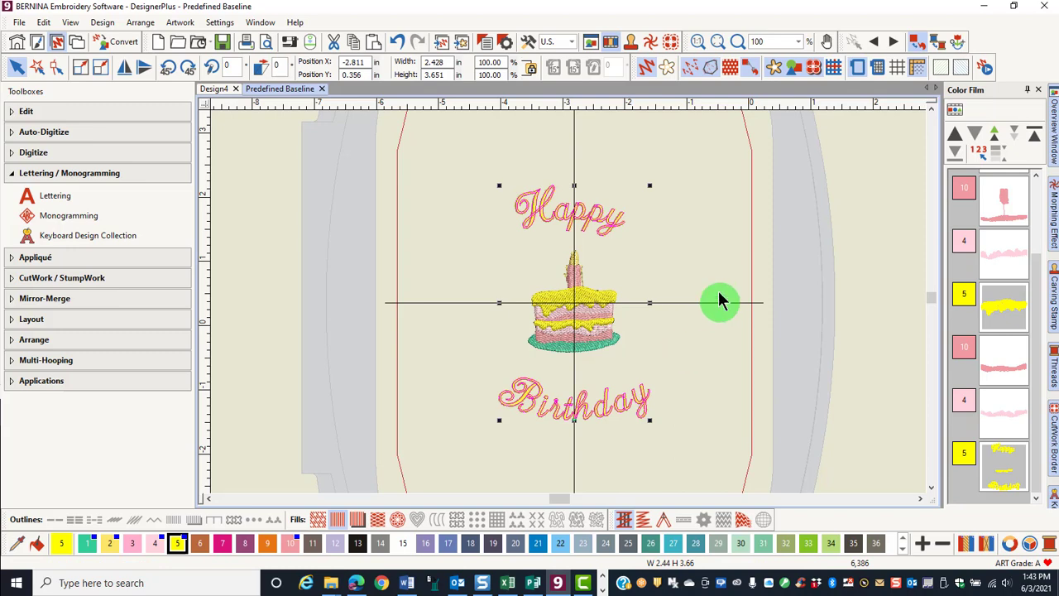
left_click(707, 265)
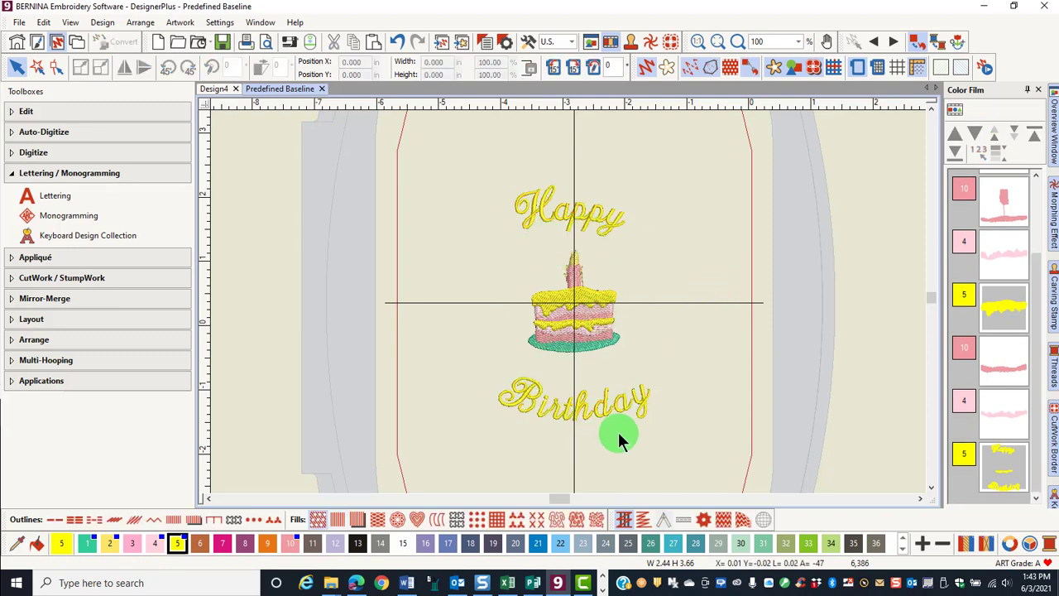
left_click(582, 352)
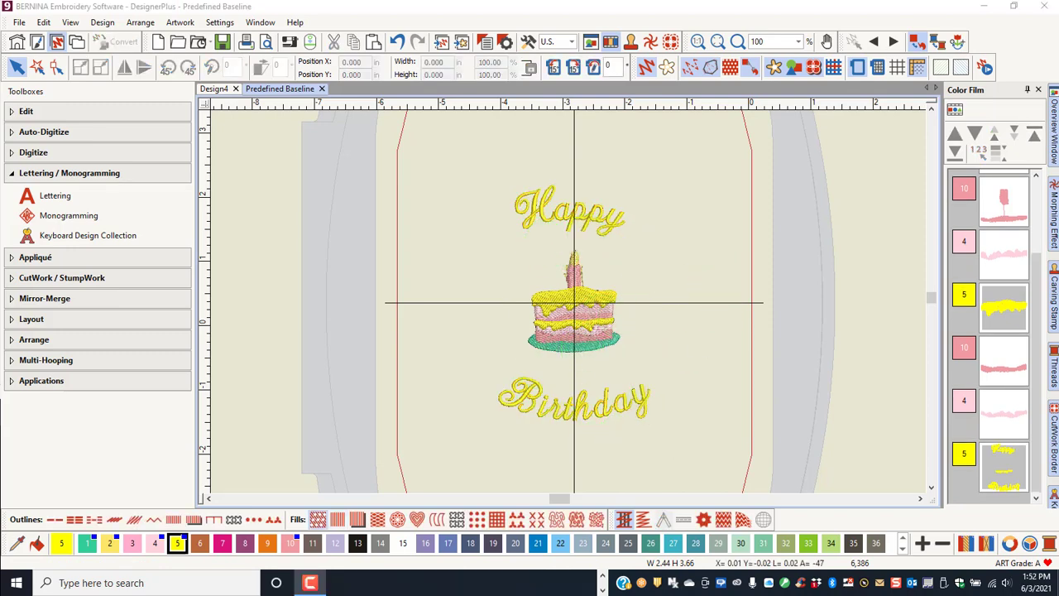